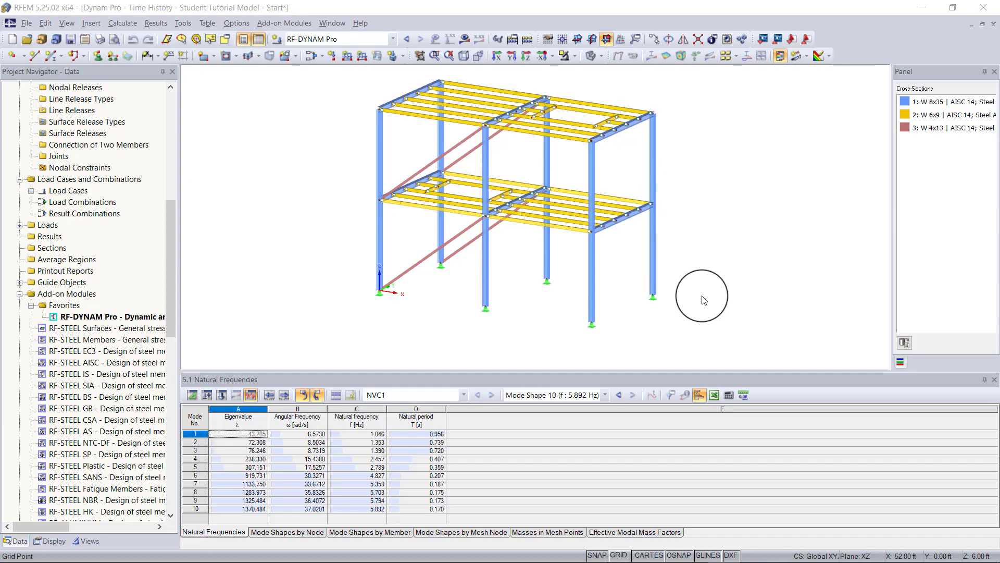
# Review dynamic load case DLC1's calculation parameters and damping in RF-DYNAM Pro, and run the calculation.
pyautogui.doubleClick(131, 316)
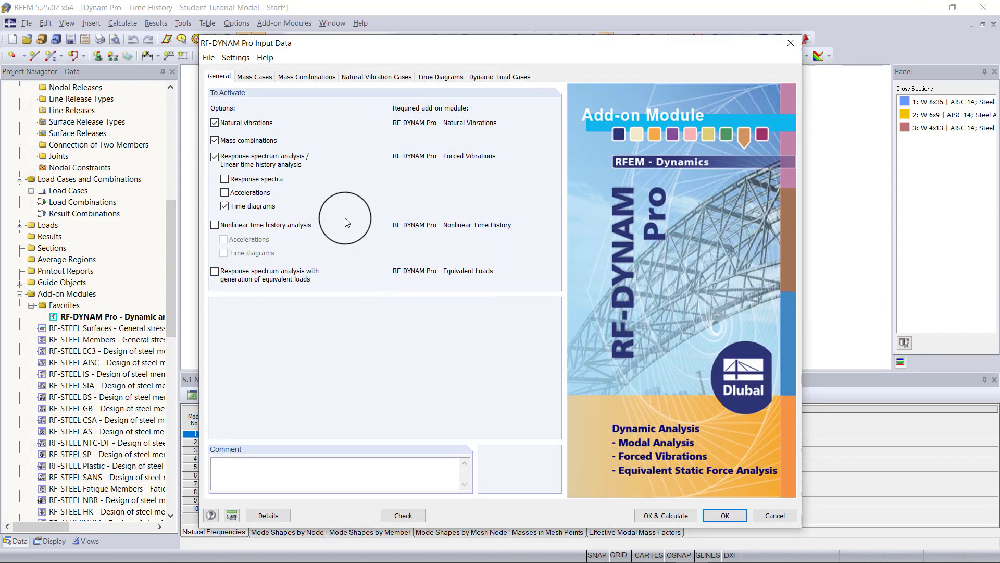
pyautogui.click(503, 76)
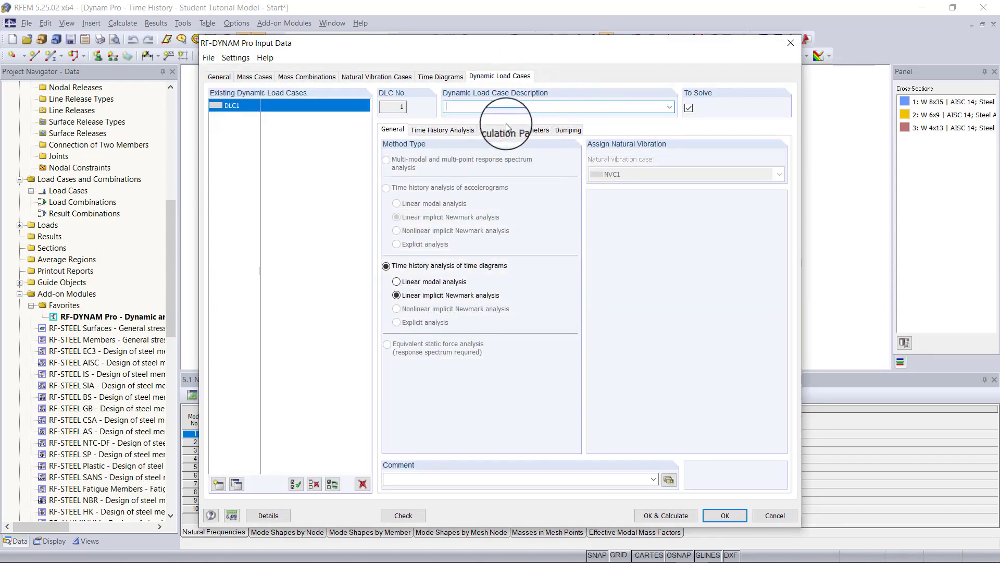
pyautogui.click(448, 130)
pyautogui.click(492, 130)
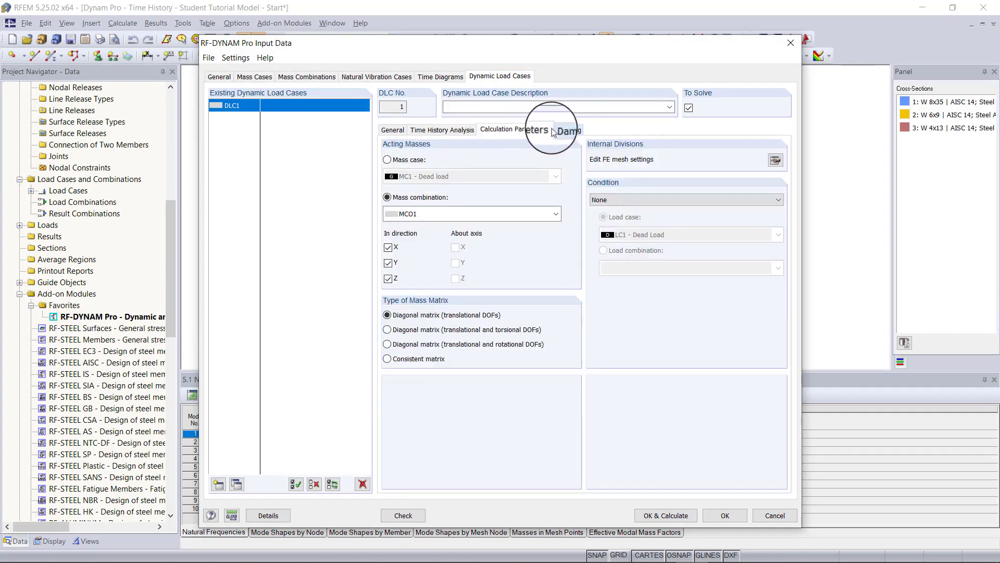
pyautogui.click(568, 130)
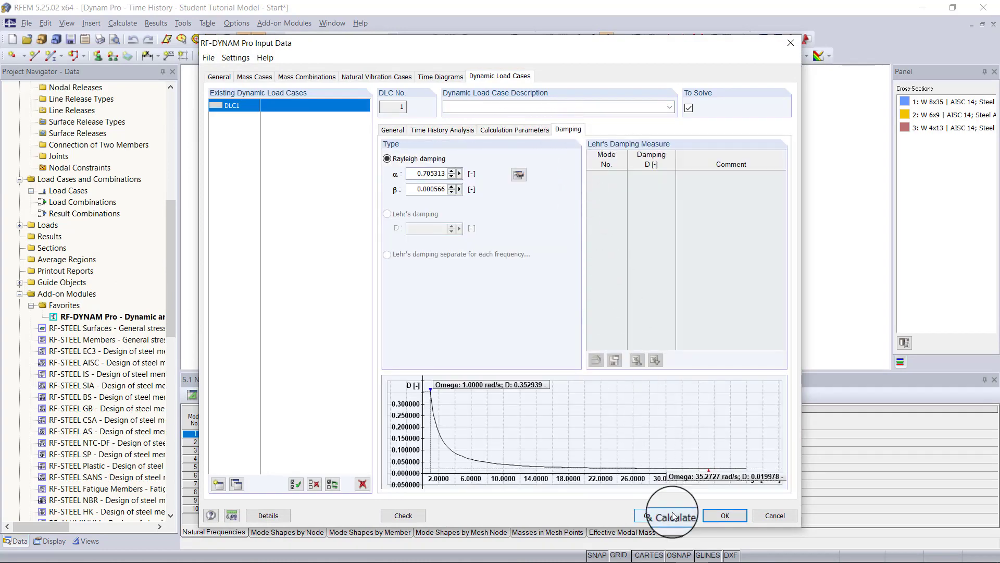
pyautogui.click(672, 516)
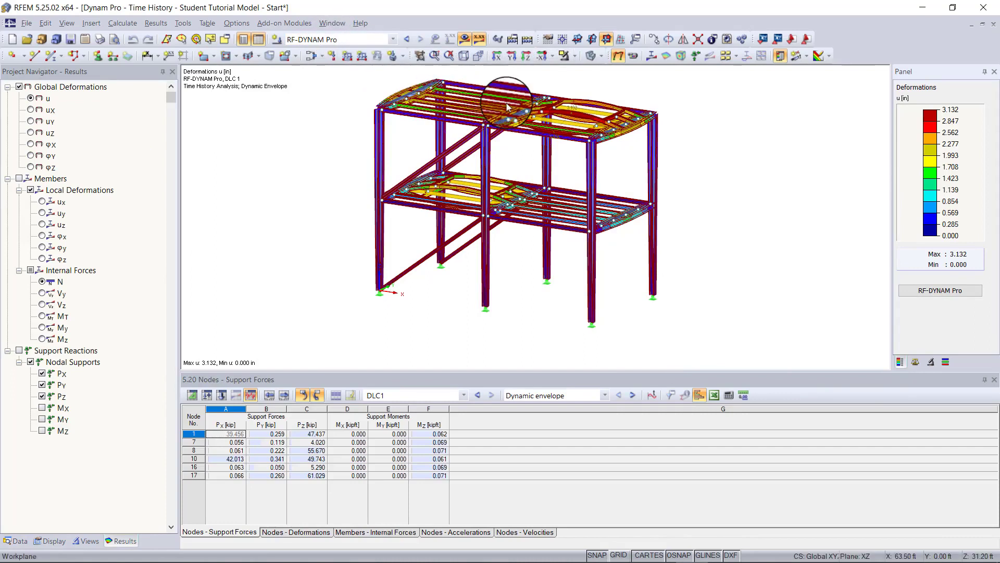
# Look through the time steps available for the DLC1 results, keeping the dynamic envelope displayed.
pyautogui.moveTo(537, 113)
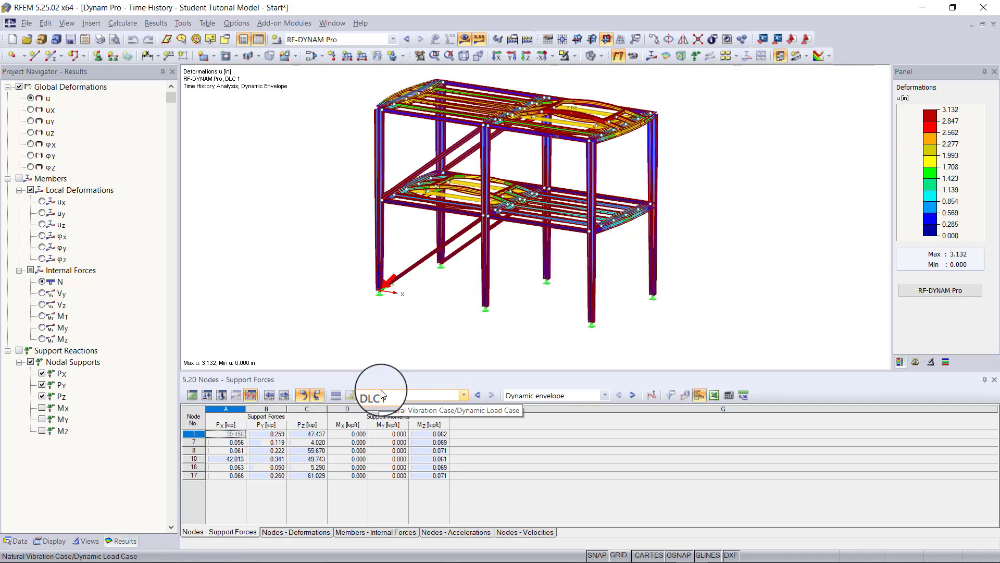
pyautogui.click(547, 397)
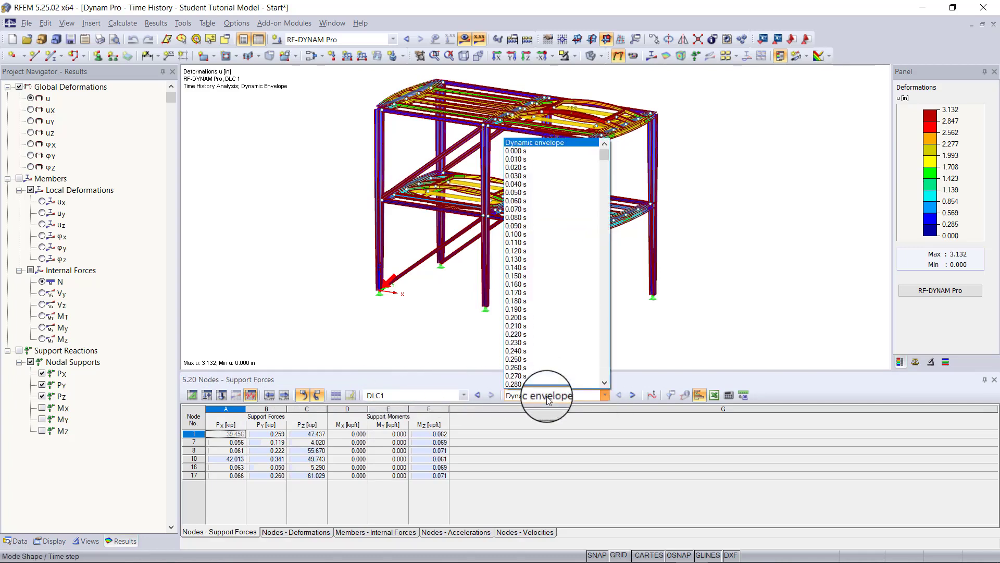
pyautogui.click(547, 397)
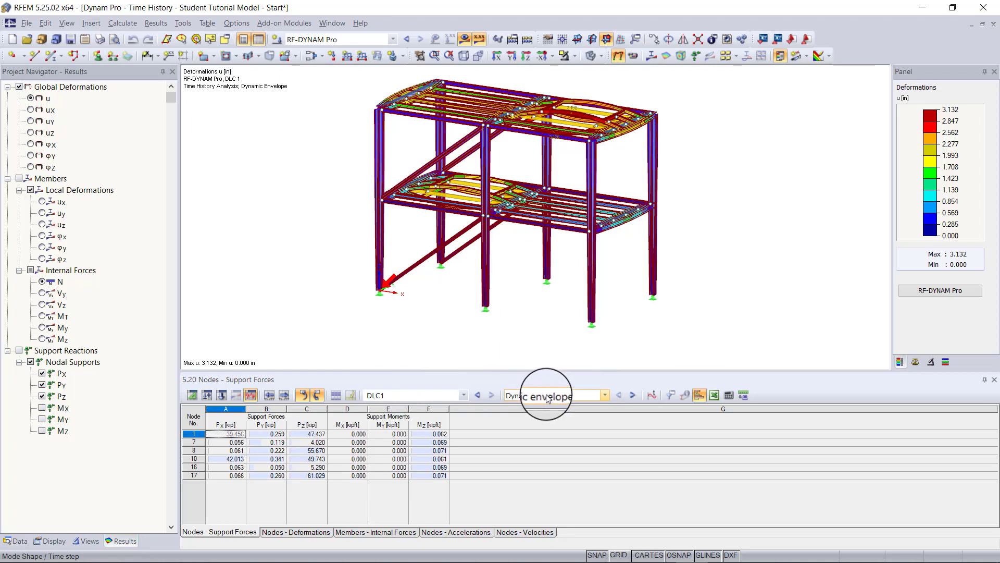
pyautogui.click(547, 397)
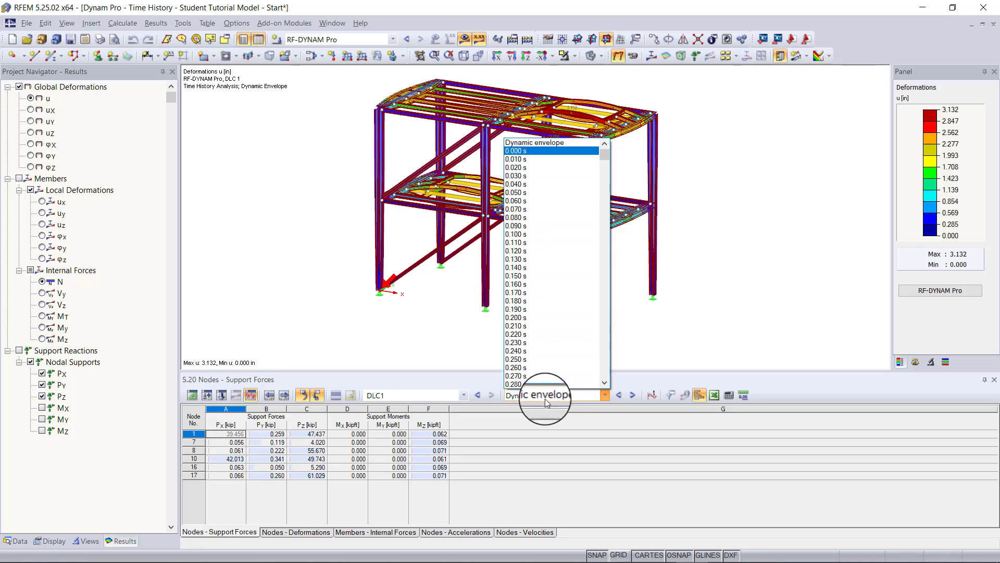
pyautogui.click(545, 400)
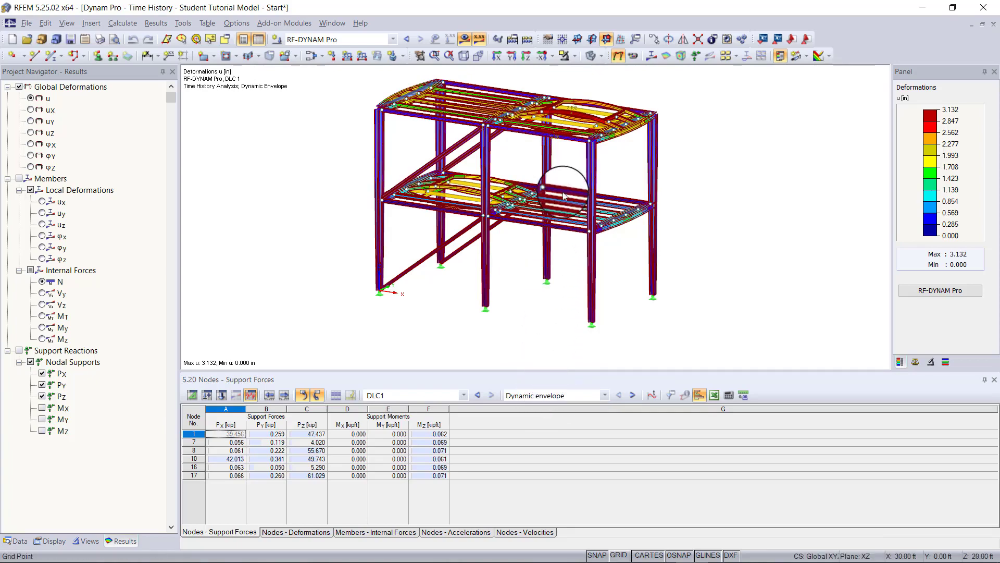
# Play the animation of the DLC1 time history deformations and close it.
pyautogui.keyDown('ctrl'); pyautogui.moveTo(573, 194); pyautogui.dragTo(548, 193, button='middle'); pyautogui.keyUp('ctrl')
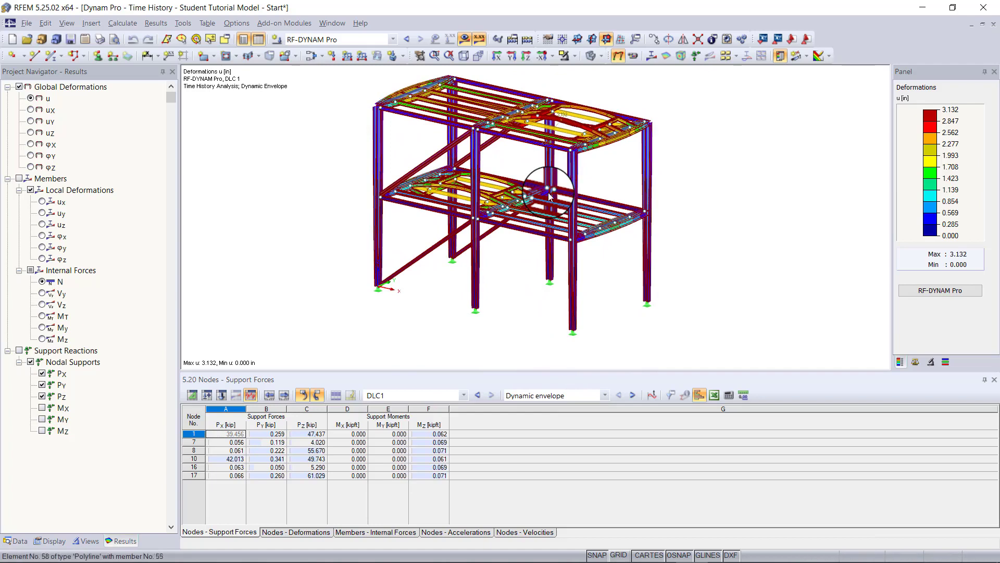
pyautogui.press('Down')
pyautogui.press('Left')
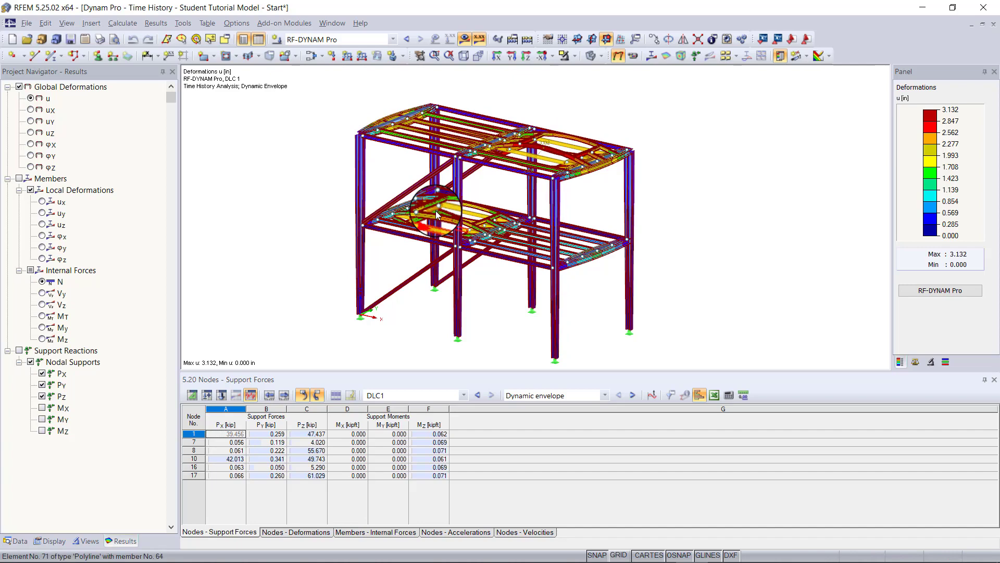
pyautogui.click(633, 55)
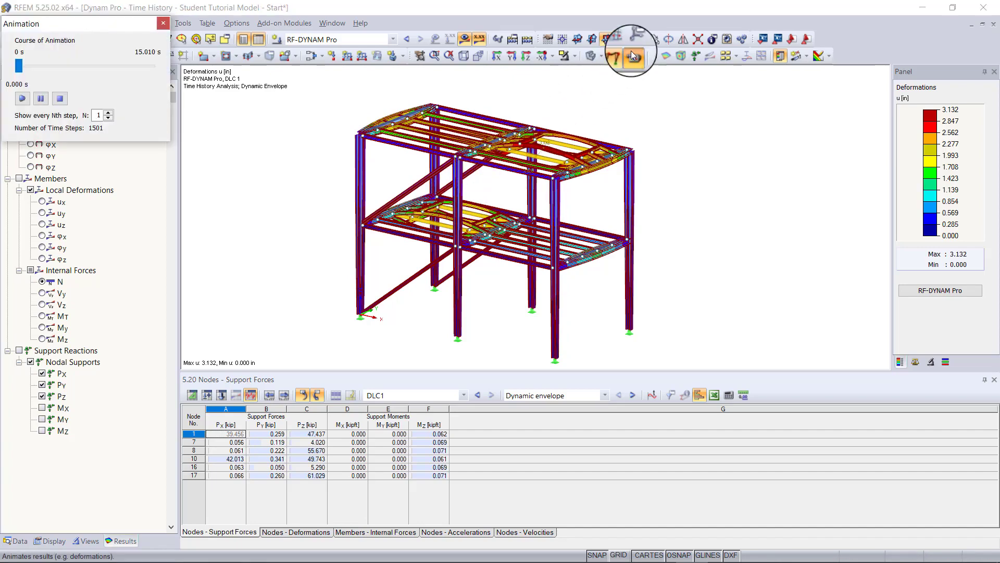
pyautogui.click(22, 99)
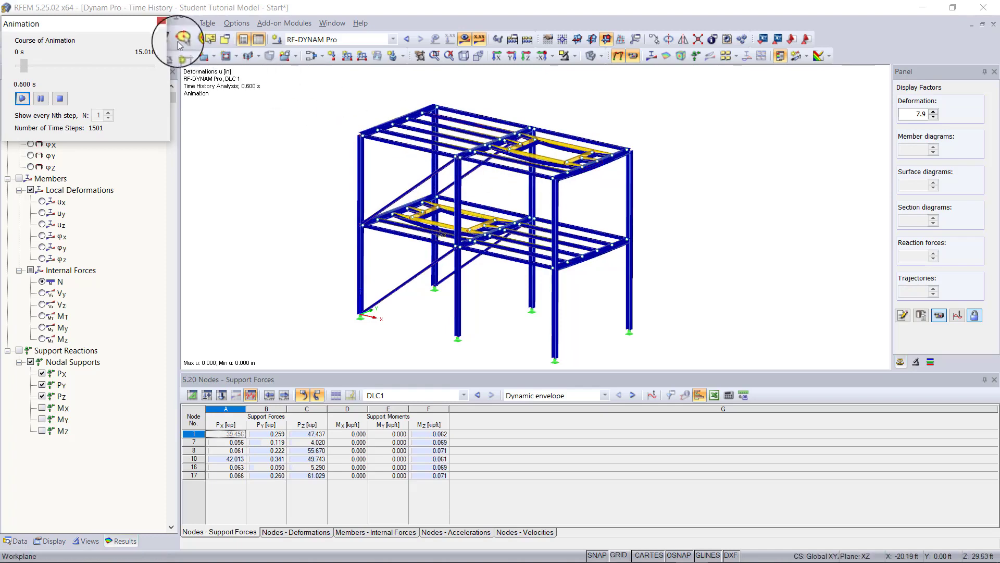
pyautogui.click(162, 22)
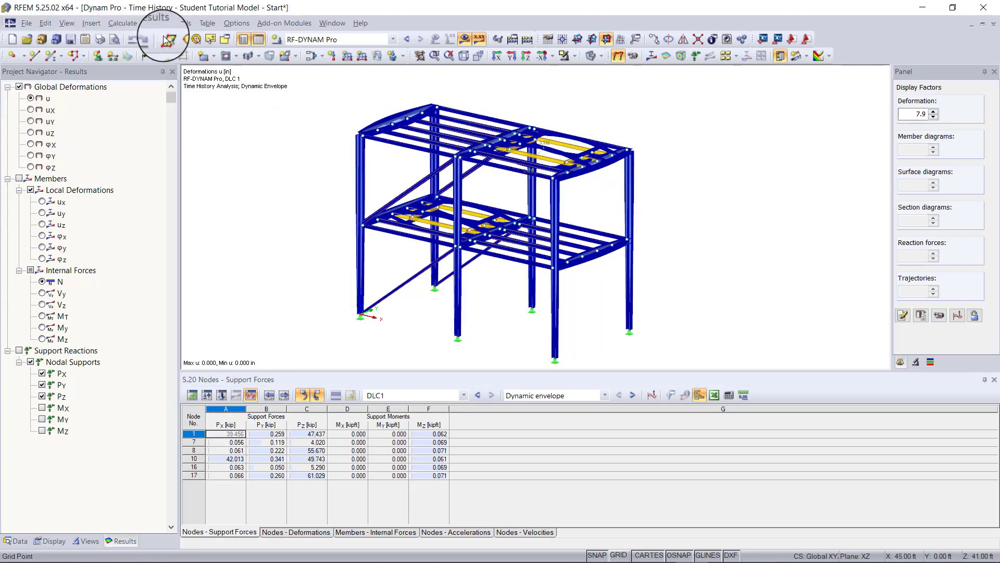
# Plot the Displacement X time course of node 52 on the upper floor in the Time Course Monitor.
pyautogui.click(651, 395)
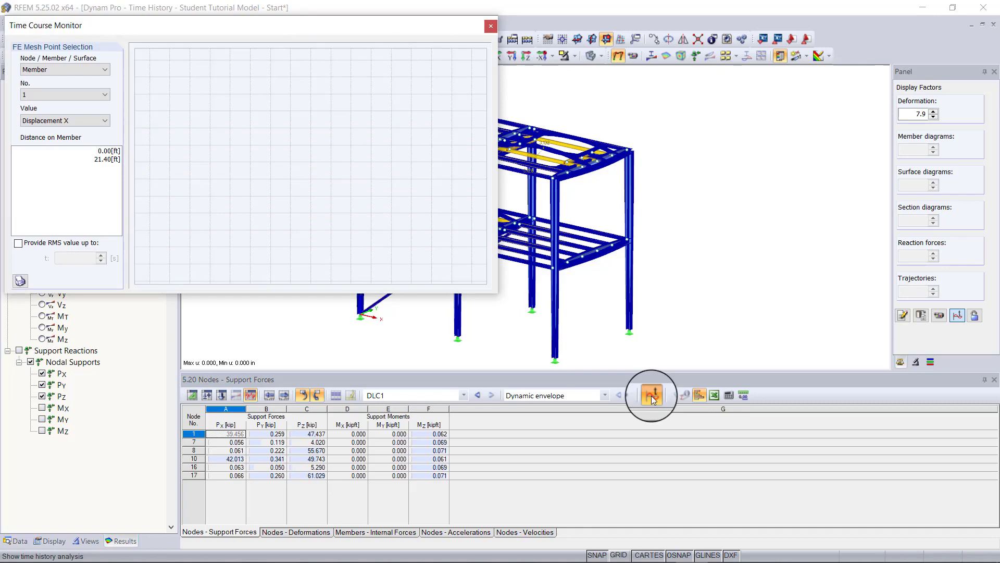
pyautogui.moveTo(297, 27); pyautogui.dragTo(480, 120)
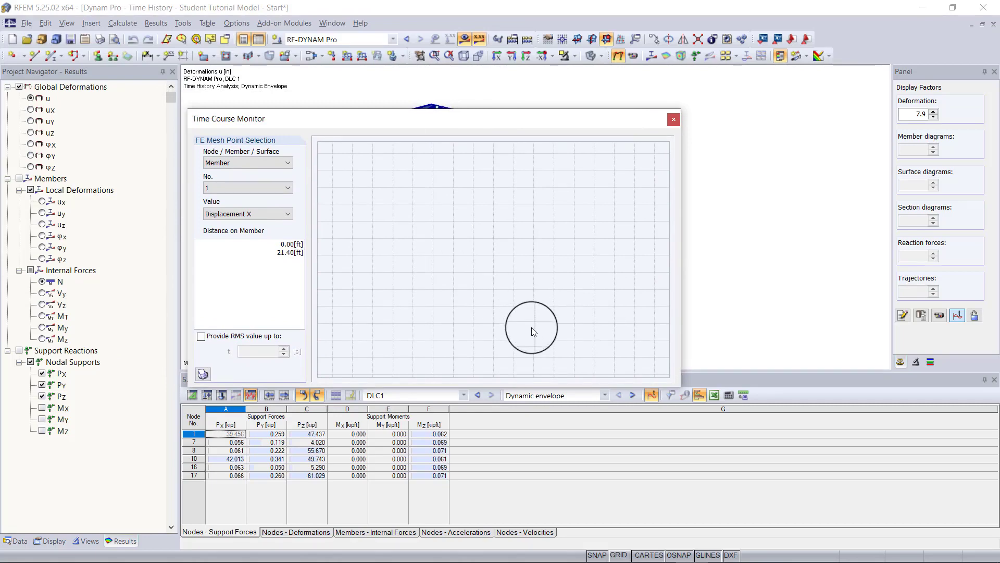
pyautogui.click(265, 162)
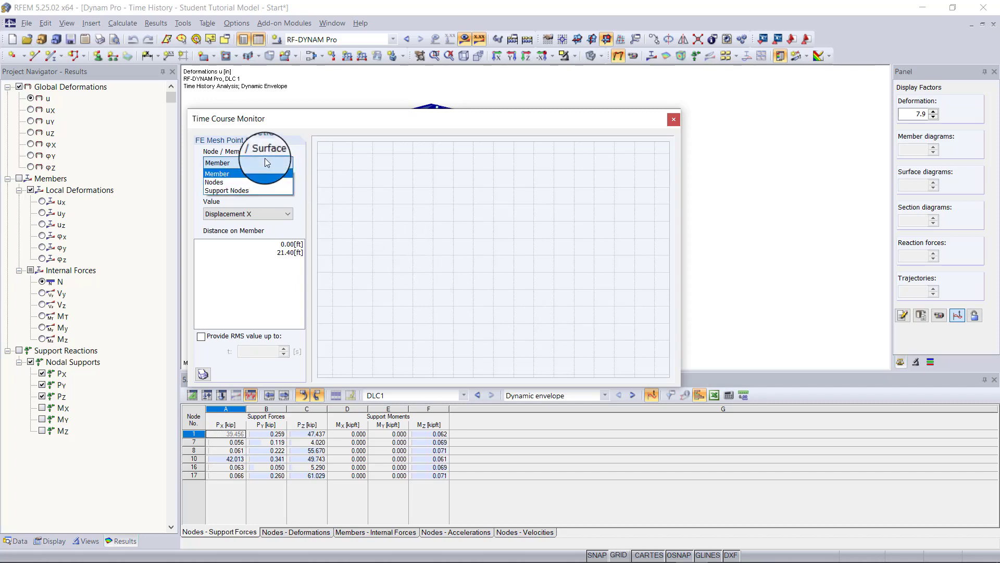
pyautogui.press('Down')
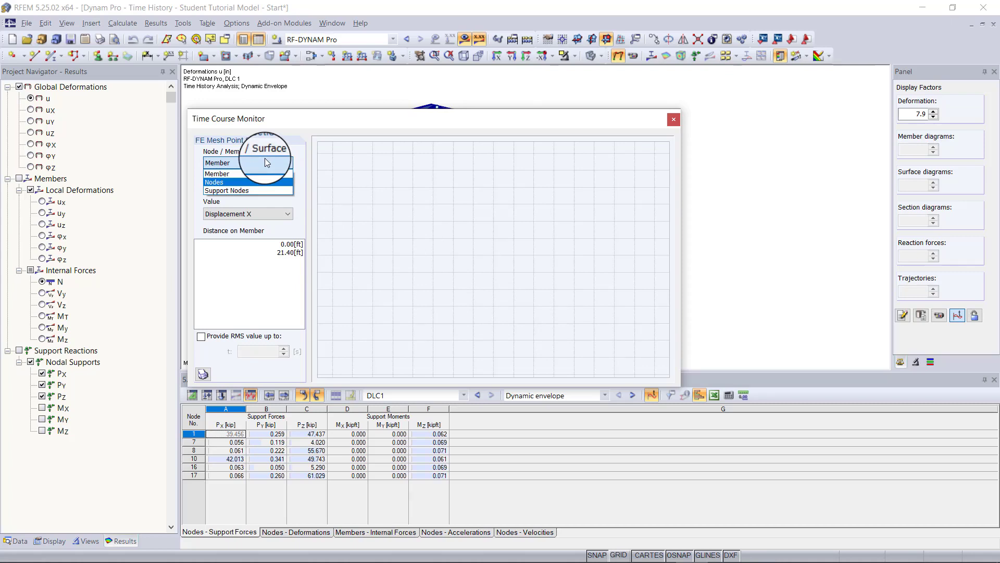
pyautogui.click(255, 181)
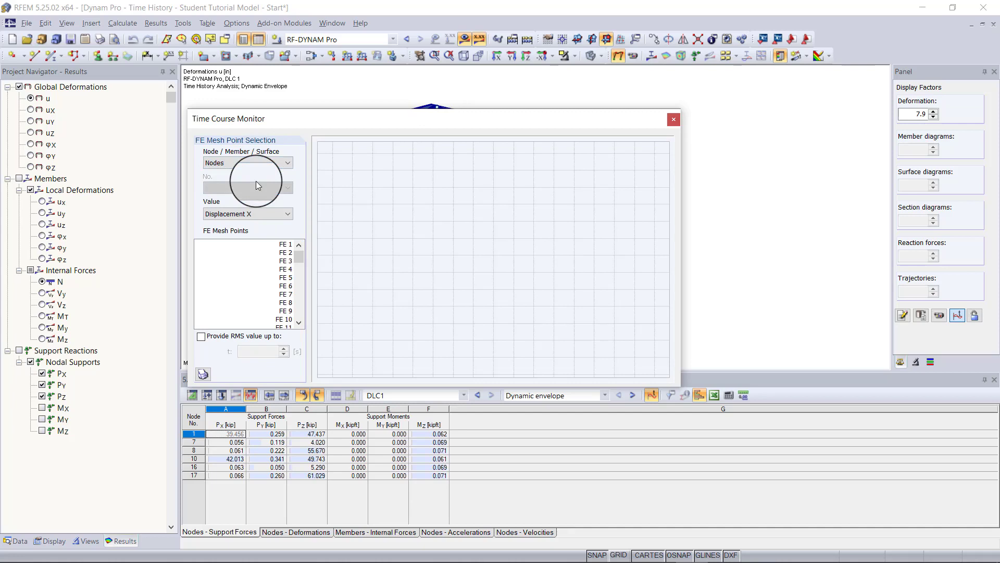
pyautogui.moveTo(433, 128); pyautogui.dragTo(377, 232)
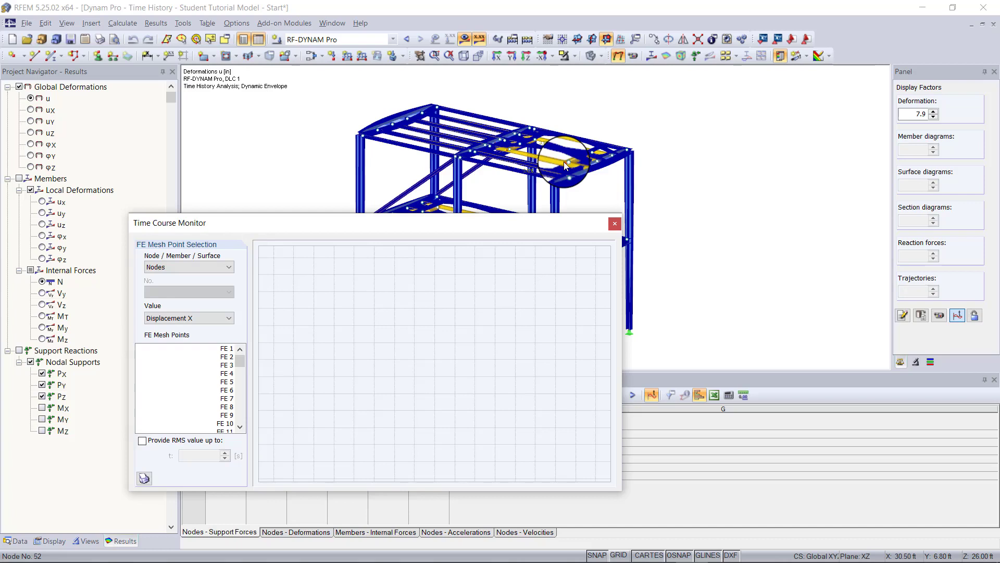
pyautogui.click(564, 162)
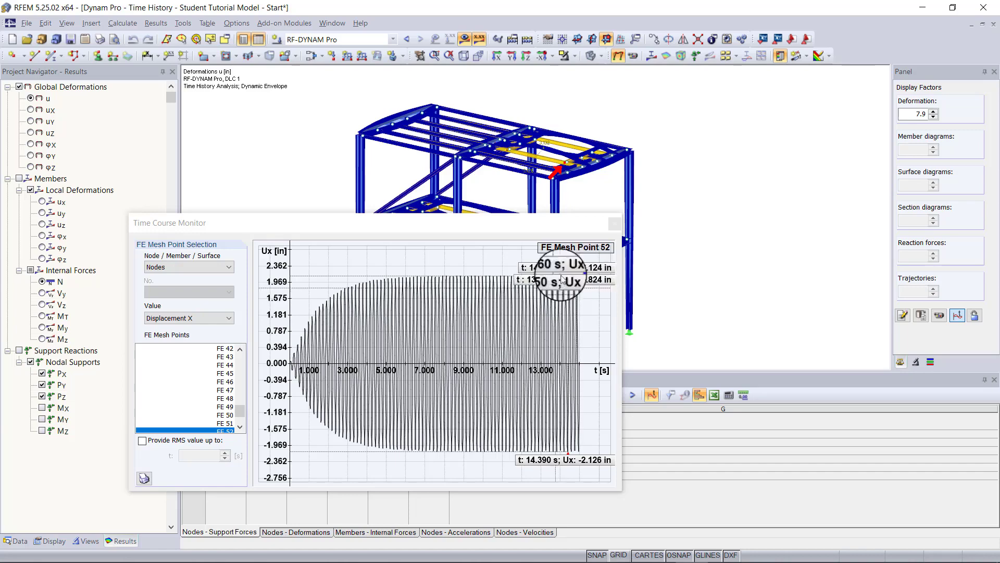
# Plot Acceleration X over time for FE mesh point 52 and close the Time Course Monitor.
pyautogui.click(192, 320)
pyautogui.scroll(2, 193, 323)
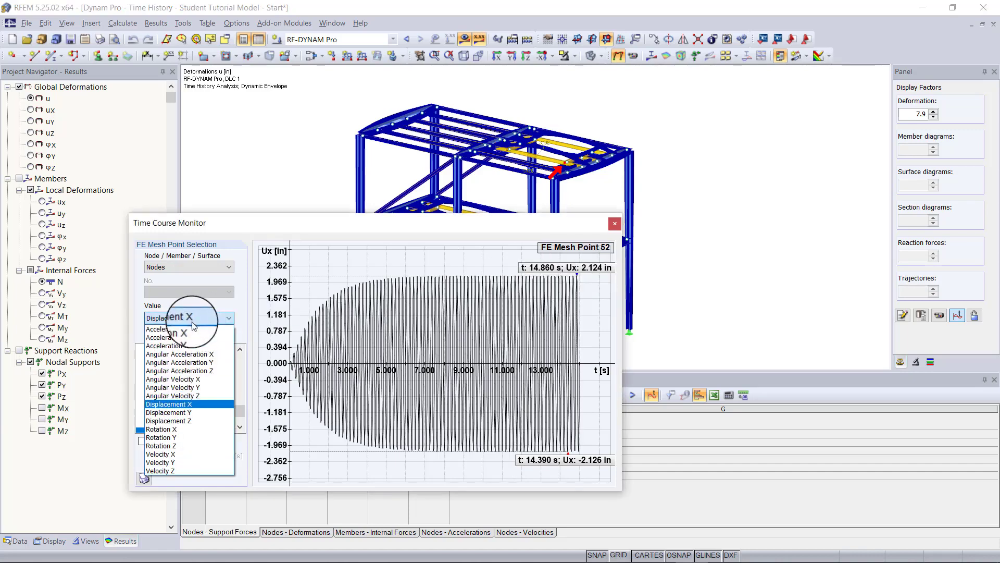
pyautogui.click(192, 326)
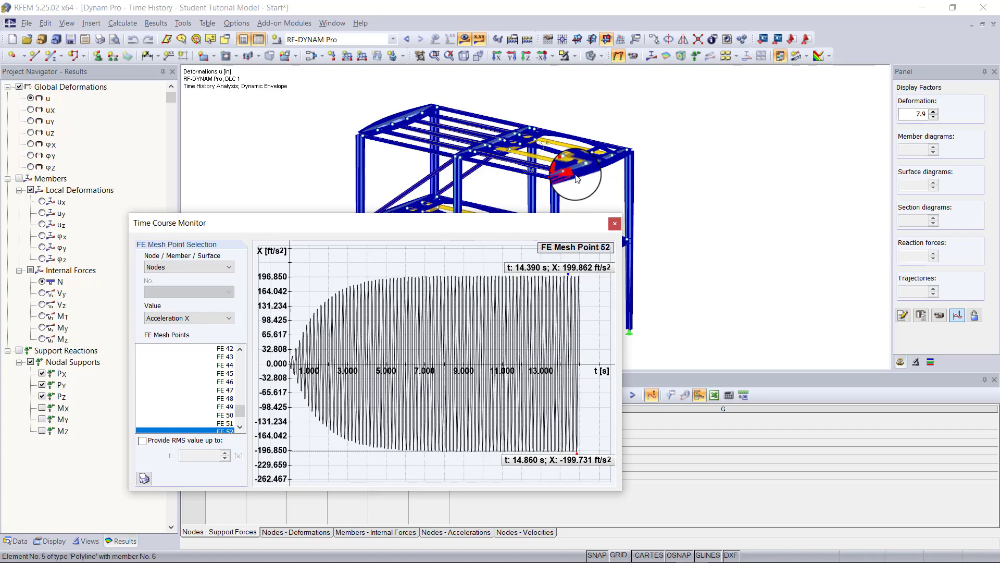
pyautogui.click(615, 224)
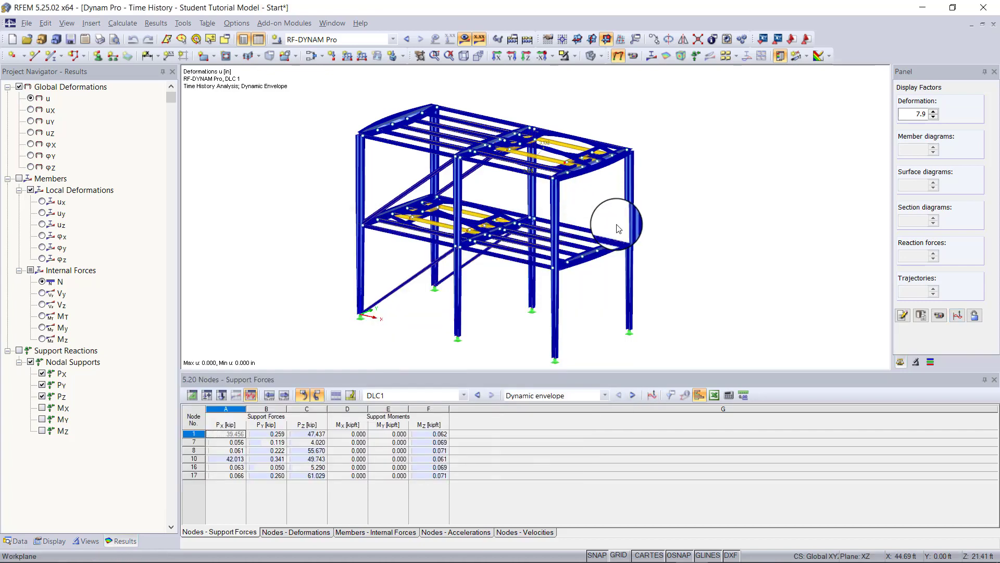
# Display the results of natural vibration case NVC1 and turn the frame to a straight front elevation.
pyautogui.click(425, 395)
pyautogui.click(420, 408)
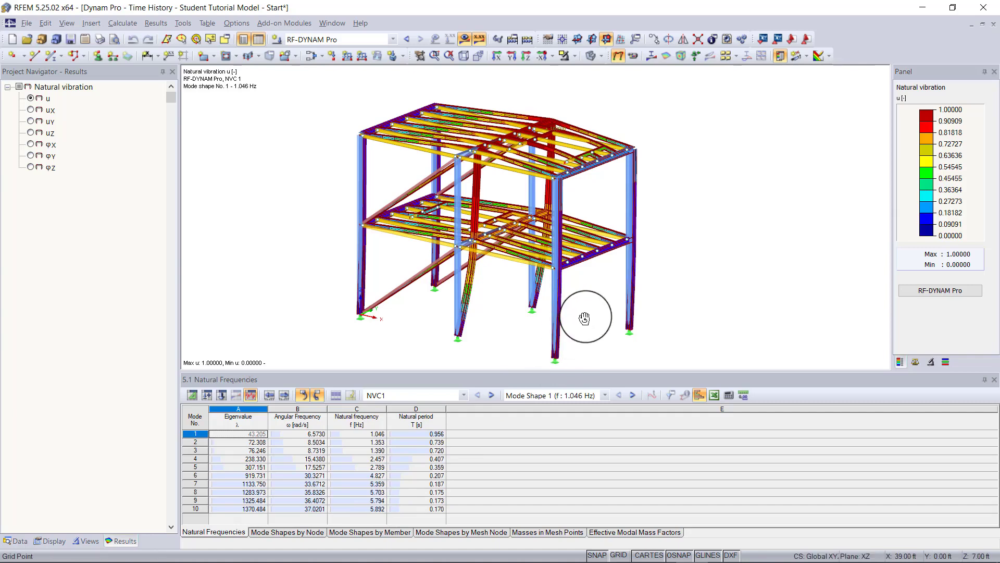
pyautogui.keyDown('ctrl'); pyautogui.moveTo(583, 318); pyautogui.dragTo(664, 290, button='middle'); pyautogui.keyUp('ctrl')
pyautogui.rightClick(664, 289)
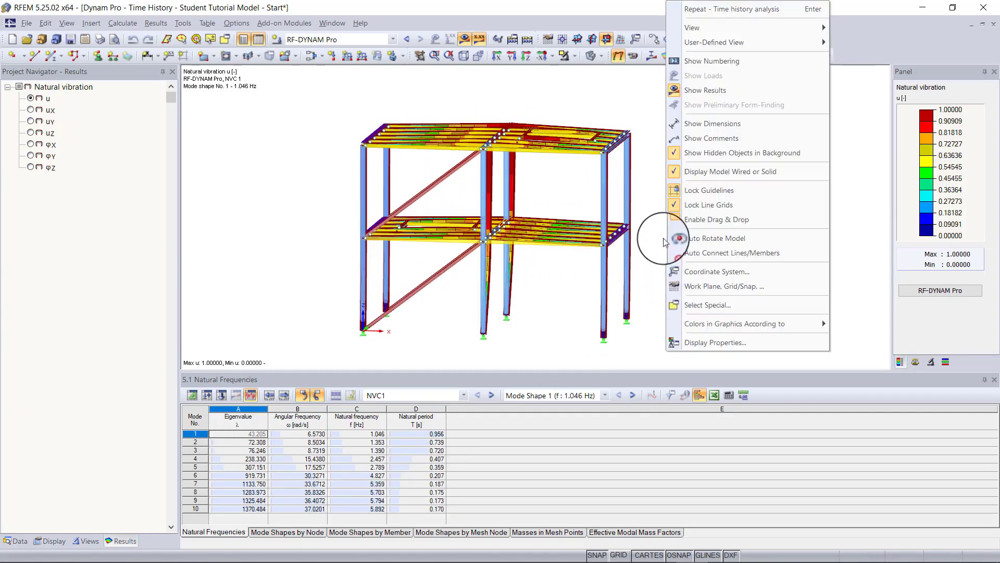
pyautogui.click(661, 208)
pyautogui.keyDown('ctrl'); pyautogui.moveTo(648, 188); pyautogui.dragTo(670, 157, button='middle'); pyautogui.keyUp('ctrl')
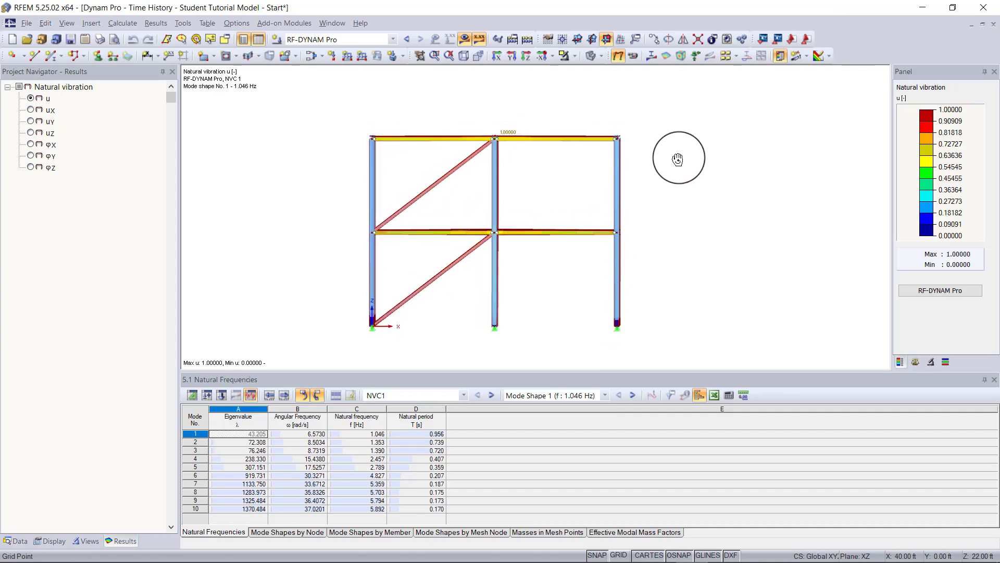
pyautogui.rightClick(677, 158)
pyautogui.click(646, 176)
# Select the frame's columns on both storeys and open all of them together for member editing.
pyautogui.moveTo(646, 175); pyautogui.dragTo(509, 217)
pyautogui.moveTo(646, 278); pyautogui.dragTo(479, 289)
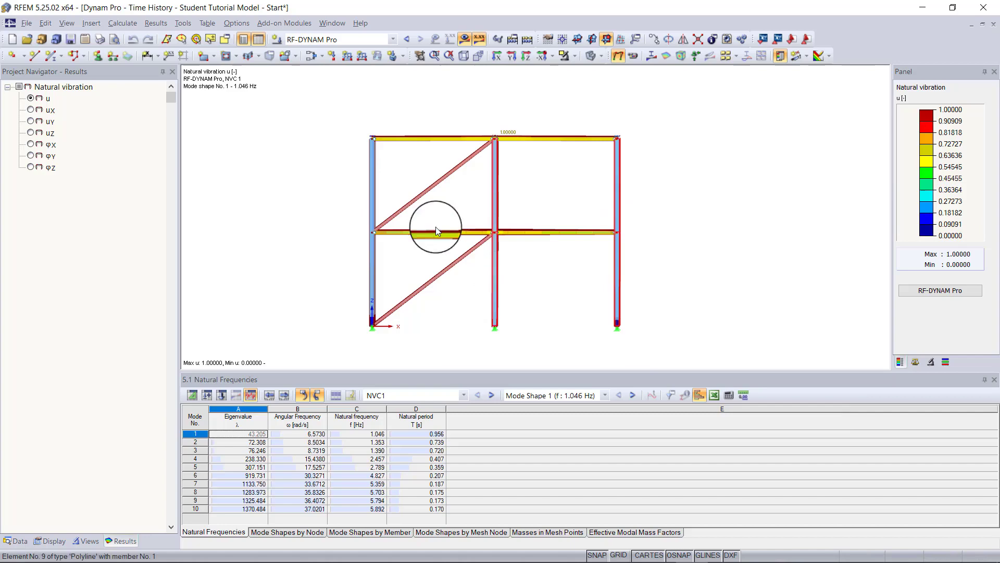
pyautogui.click(373, 223)
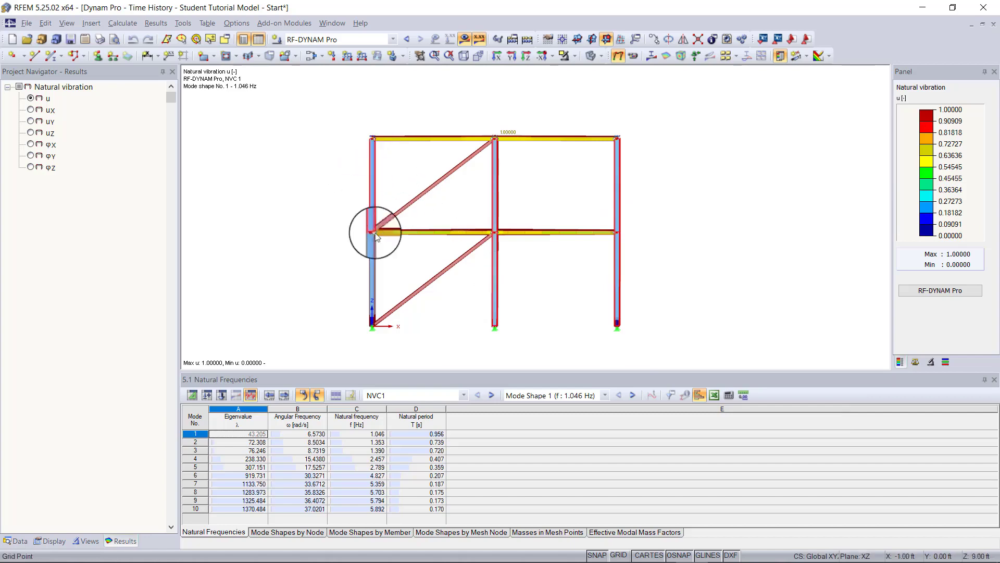
pyautogui.click(372, 264)
pyautogui.doubleClick(372, 263)
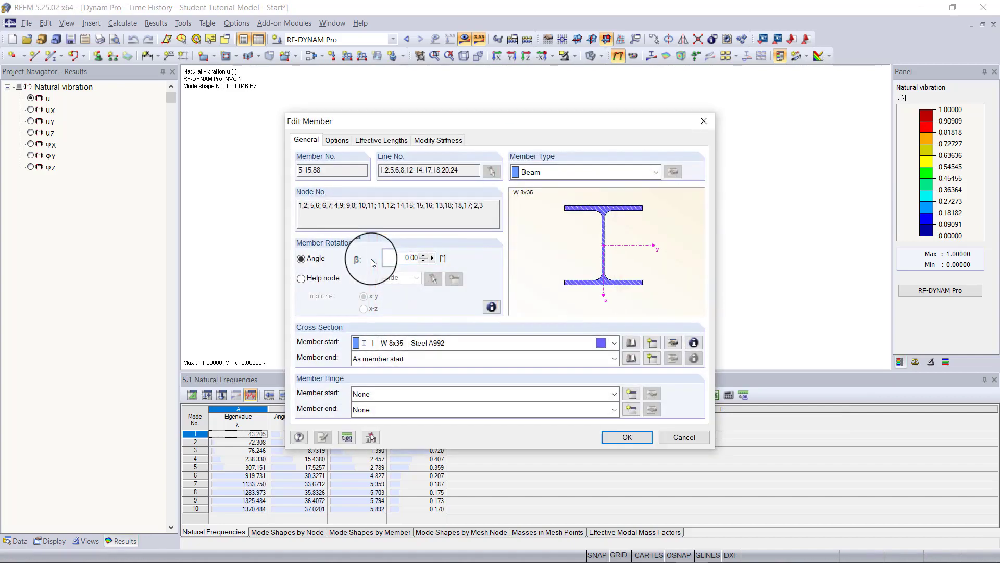
# Change the columns' cross-section to W 6x25 from the AISC 14 W-shapes, accepting deletion of the existing results.
pyautogui.click(673, 343)
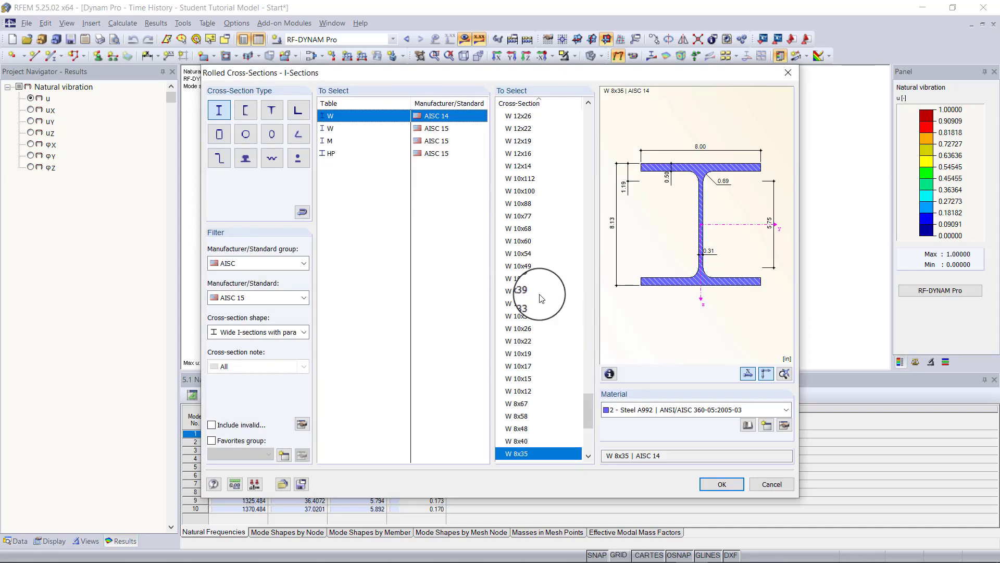
pyautogui.scroll(-4, 540, 296)
pyautogui.scroll(-2, 539, 297)
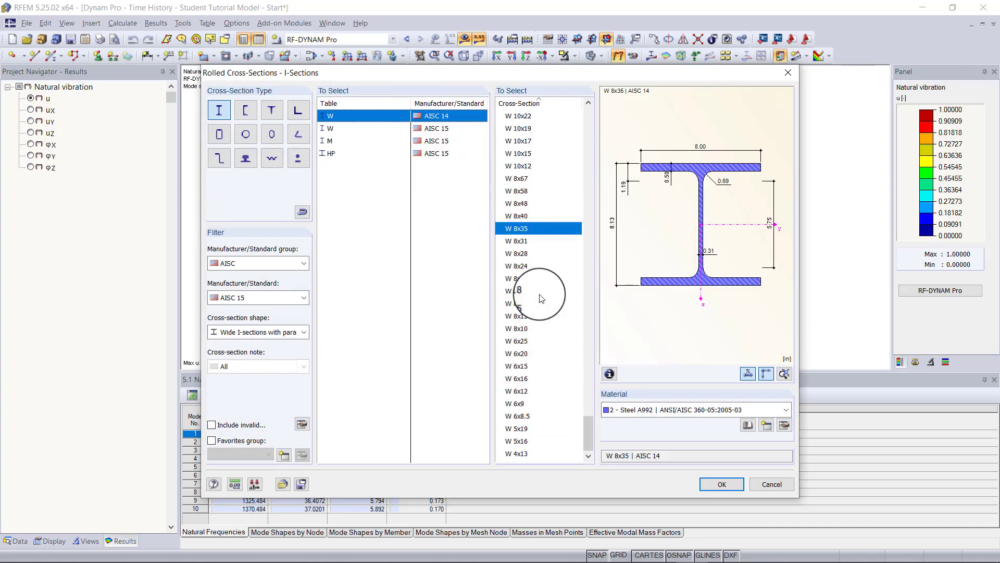
pyautogui.scroll(4, 536, 338)
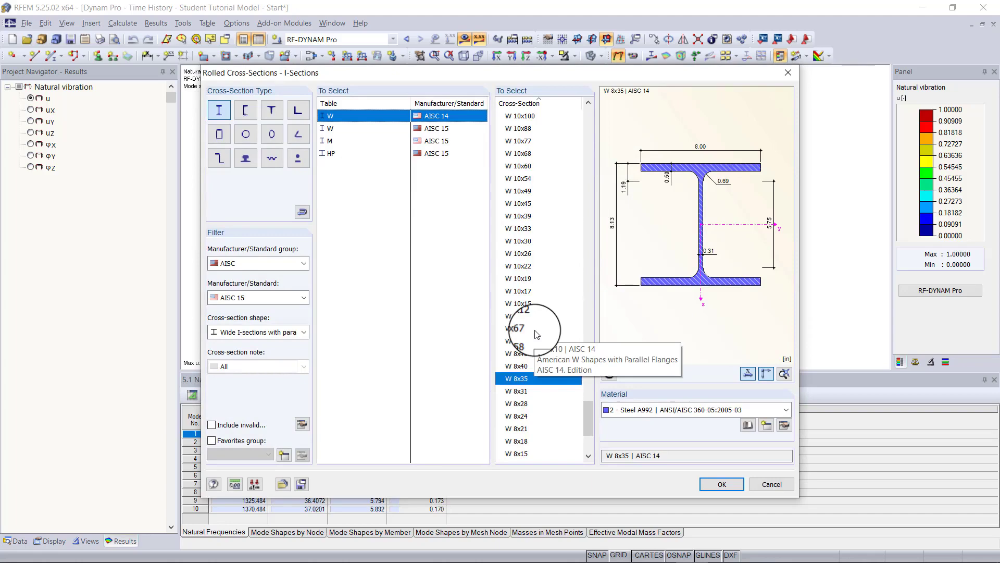
pyautogui.scroll(-3, 532, 359)
pyautogui.click(526, 378)
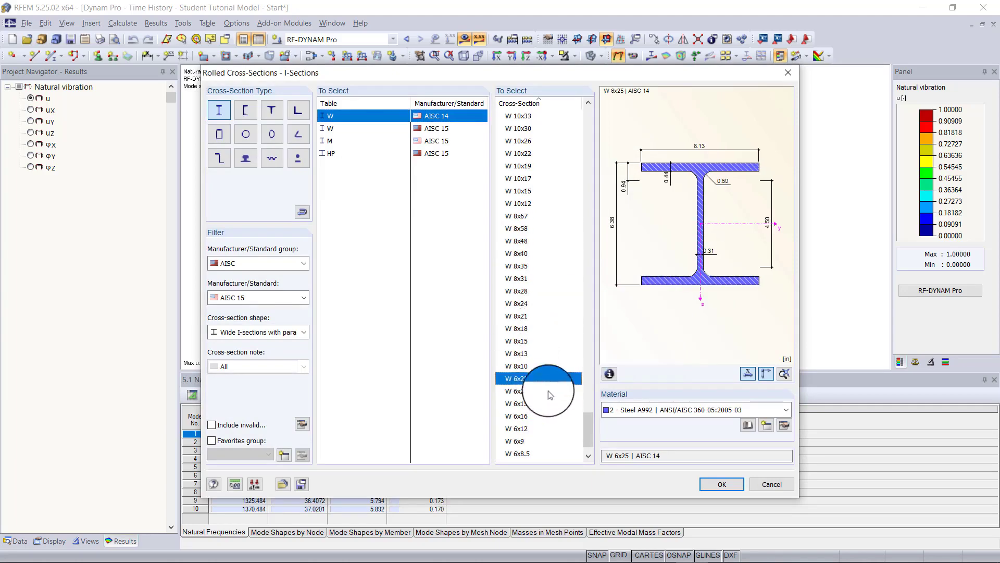
pyautogui.click(727, 486)
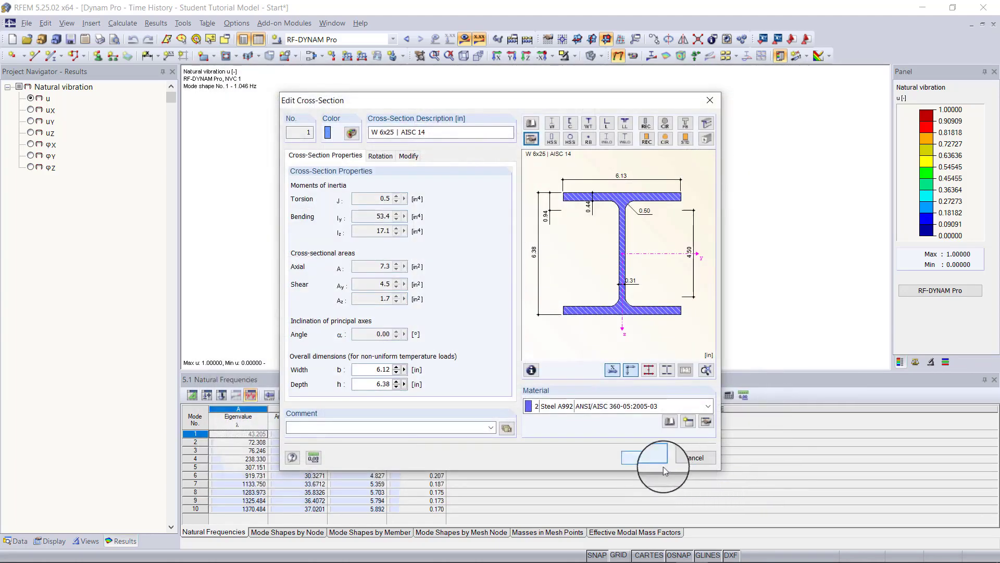
pyautogui.click(637, 458)
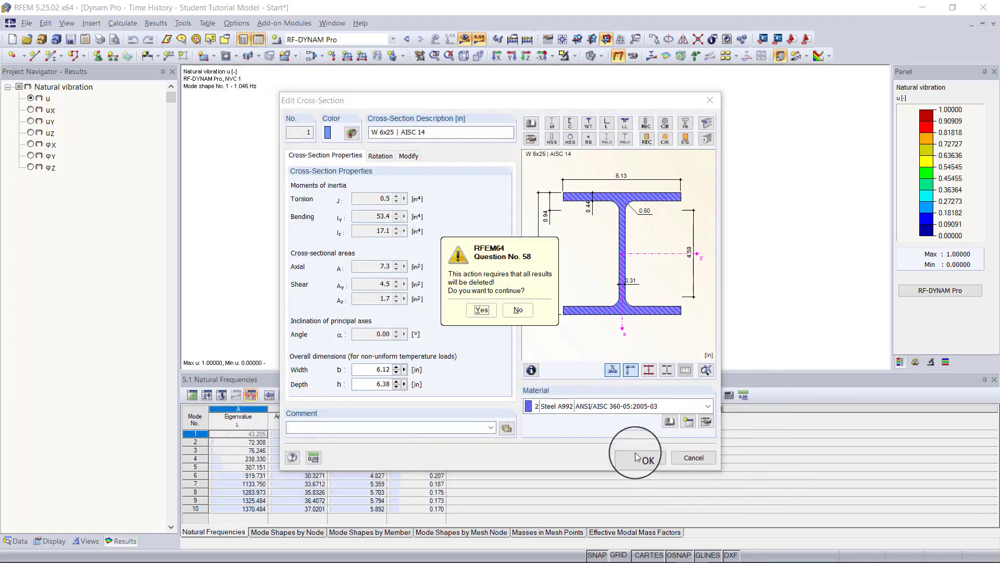
pyautogui.click(481, 310)
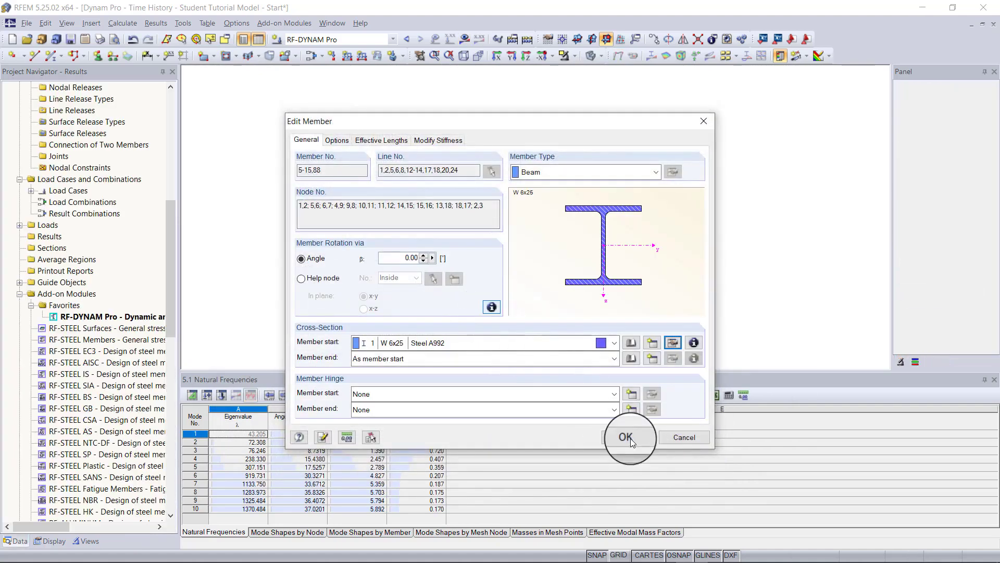
pyautogui.click(627, 438)
# Recalculate the complete model, including the dynamic analysis, with the modified columns.
pyautogui.moveTo(485, 96); pyautogui.dragTo(542, 128, button='right')
pyautogui.click(523, 92)
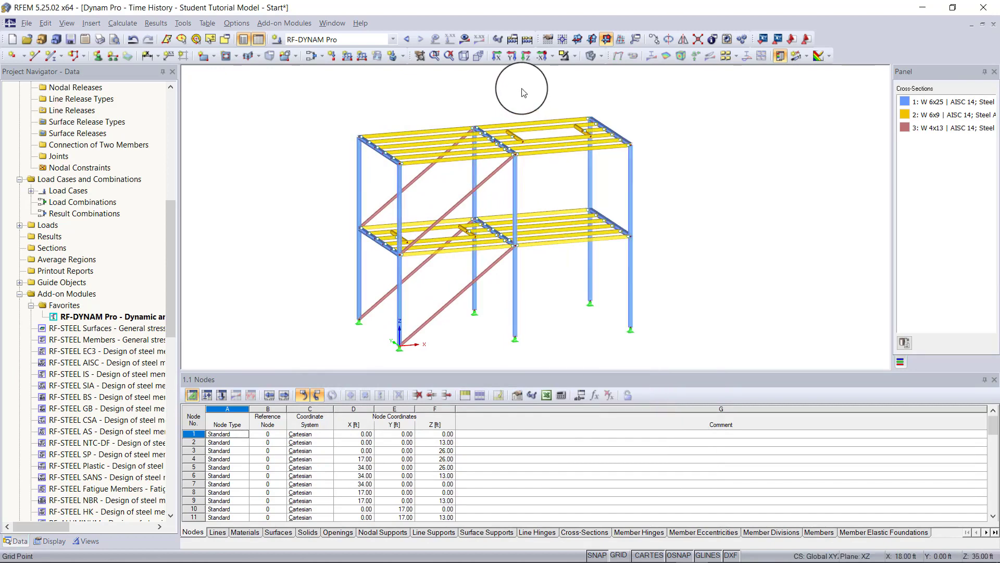
pyautogui.click(531, 41)
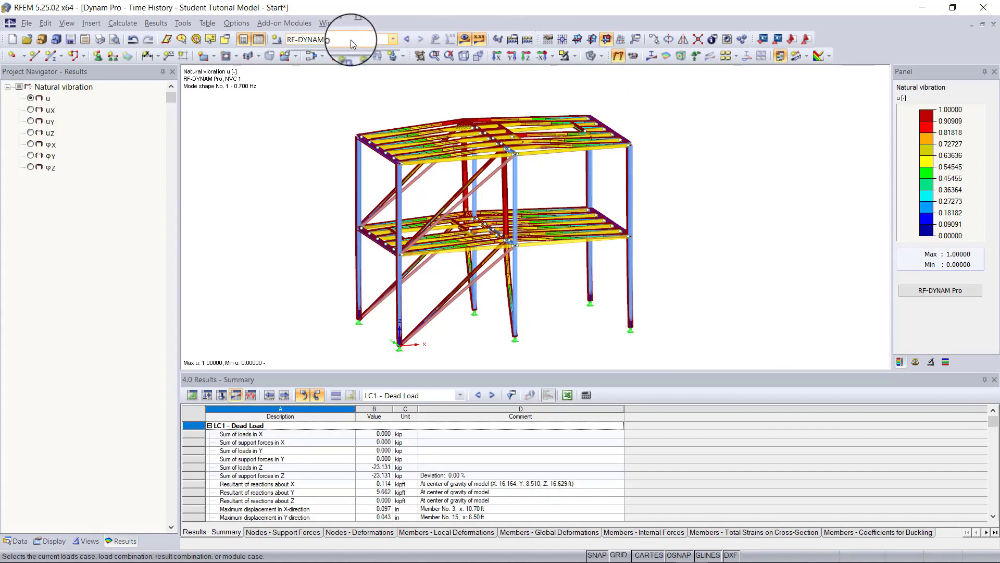
# Show the RF-DYNAM Pro result tables and display the results of dynamic load case DLC1.
pyautogui.click(251, 394)
pyautogui.click(440, 396)
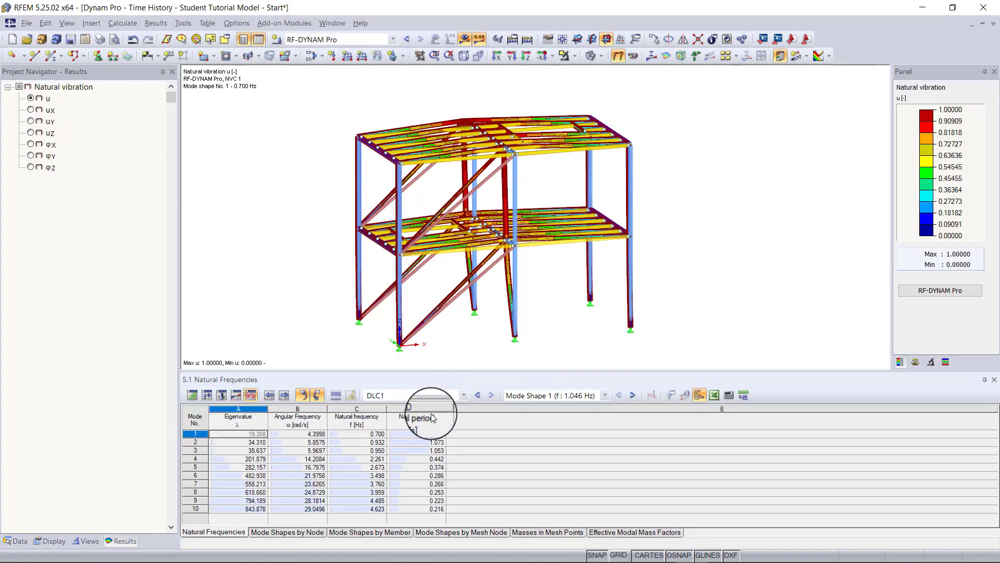
pyautogui.click(432, 413)
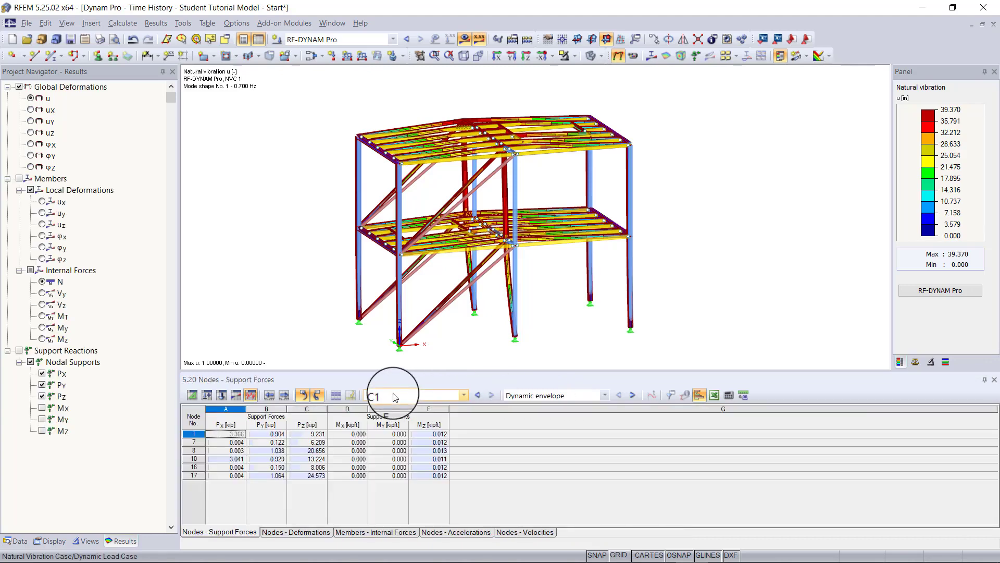
# Plot the recalculated Acceleration X time course of upper-floor node 52 for DLC1, and close the monitor.
pyautogui.click(652, 396)
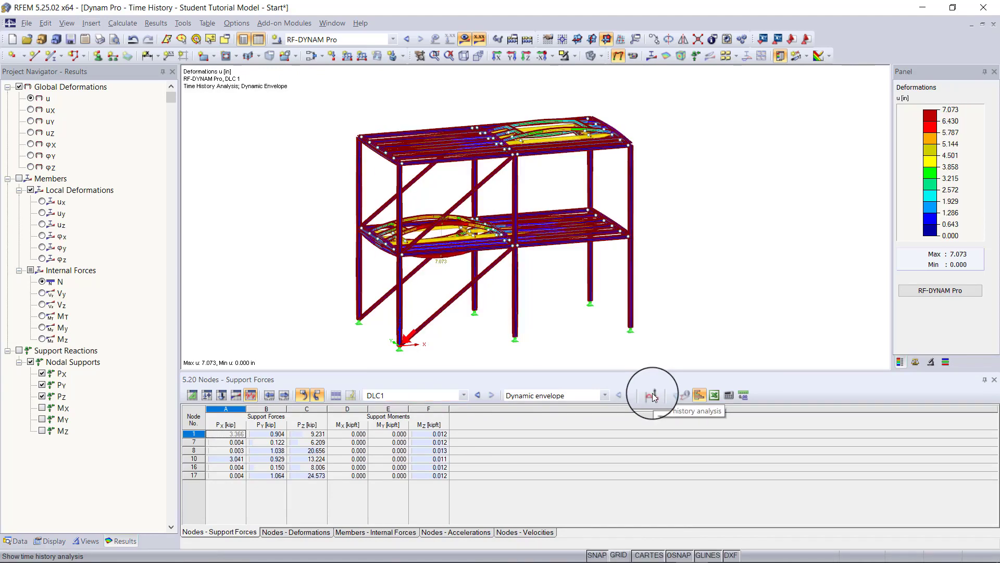
pyautogui.click(654, 396)
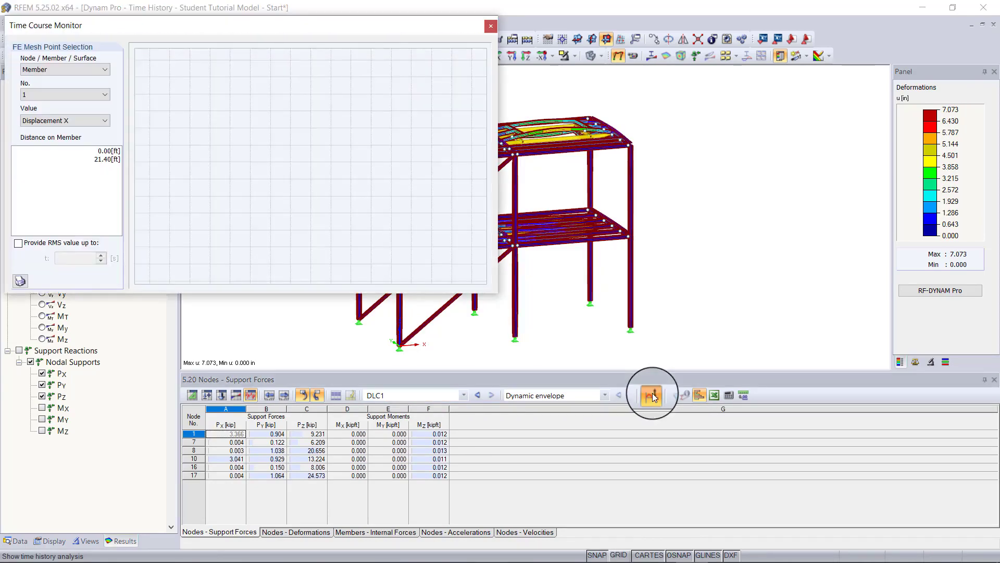
pyautogui.click(87, 70)
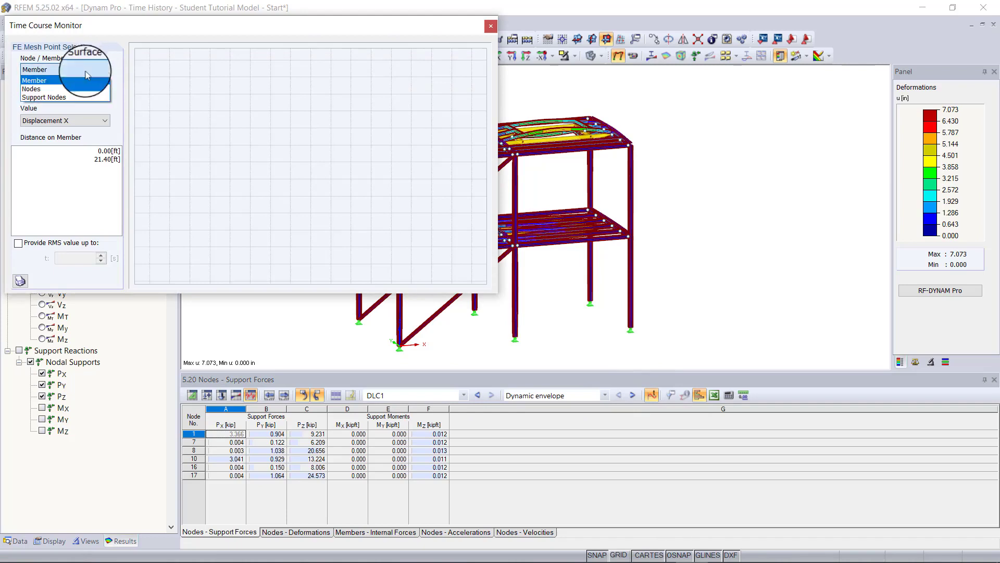
pyautogui.click(86, 88)
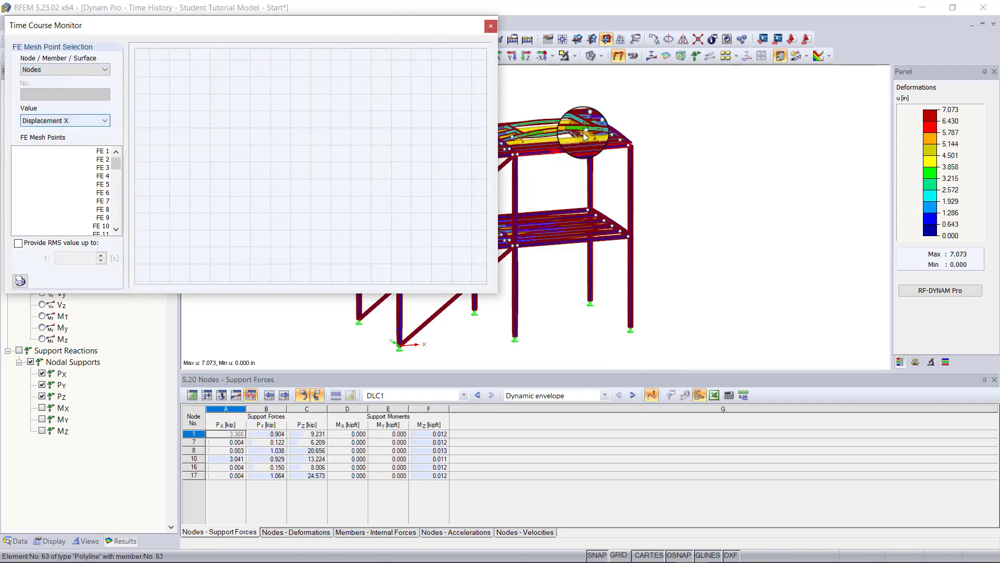
pyautogui.click(73, 120)
pyautogui.click(66, 133)
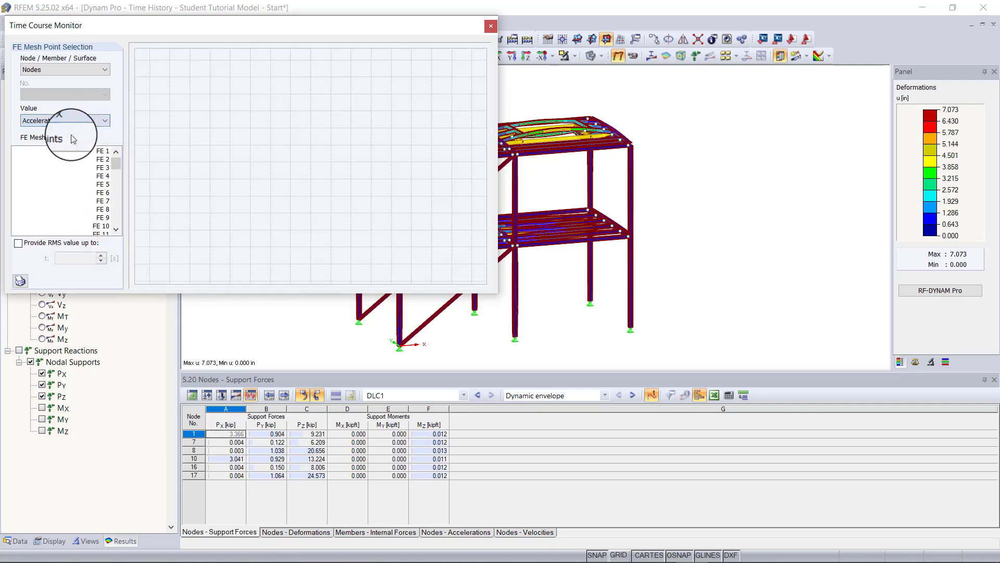
pyautogui.click(590, 136)
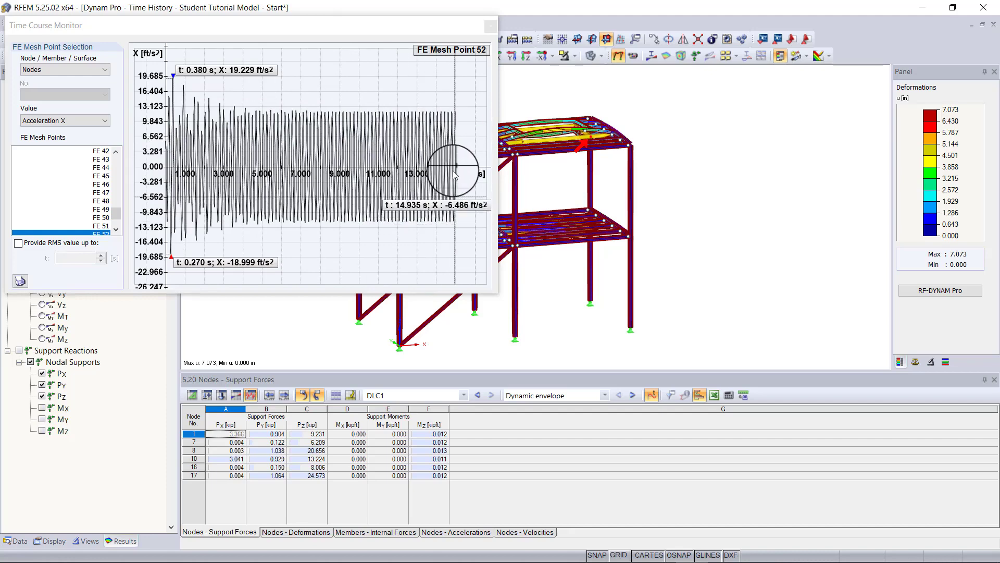
pyautogui.press('Escape')
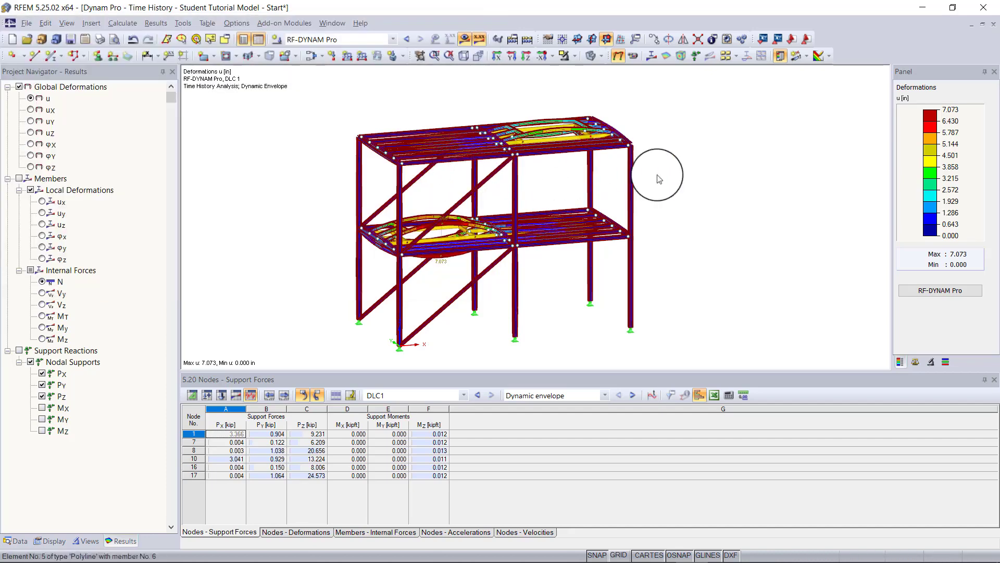